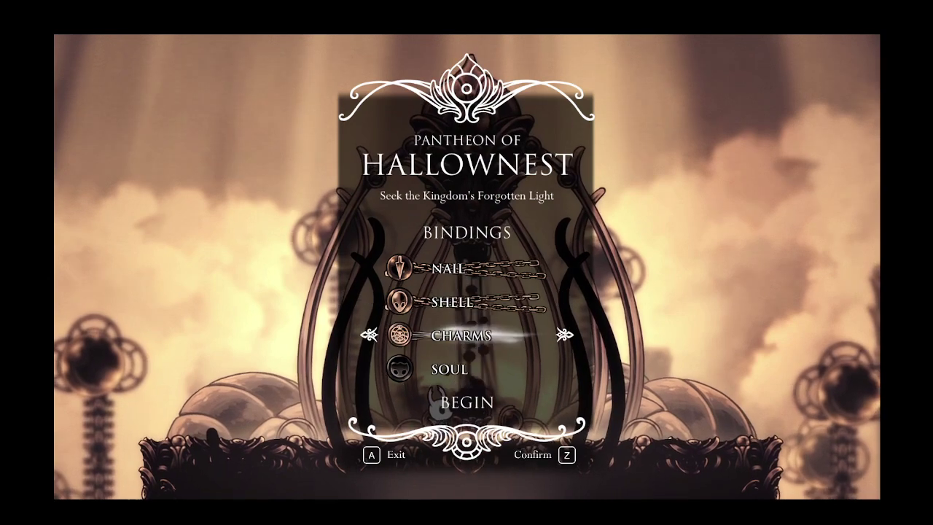
Step: Apply the Charms and Soul bindings, then move down to Begin the bound run
{"action": "key", "text": "Down"}
{"action": "key", "text": "z"}
{"action": "key", "text": "Down"}
{"action": "key", "text": "z"}
{"action": "key", "text": "Down"}
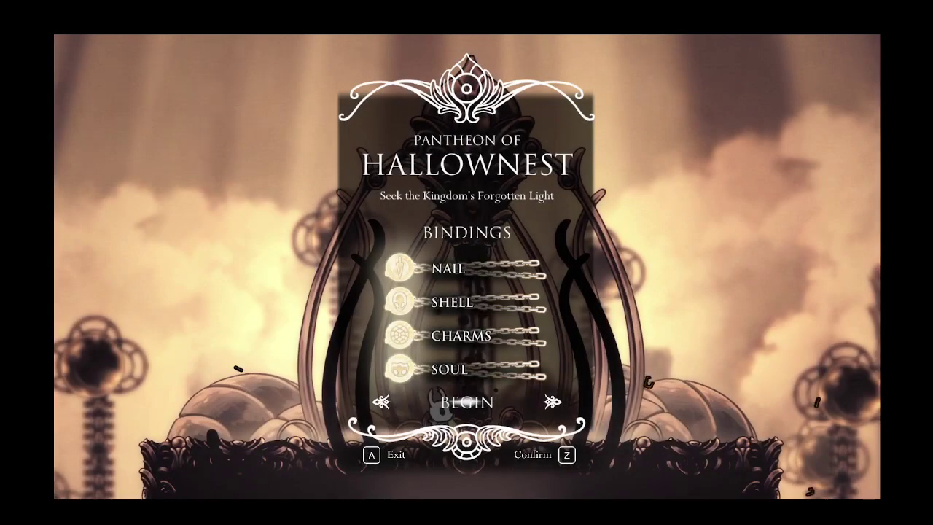
{"action": "key", "text": "z"}
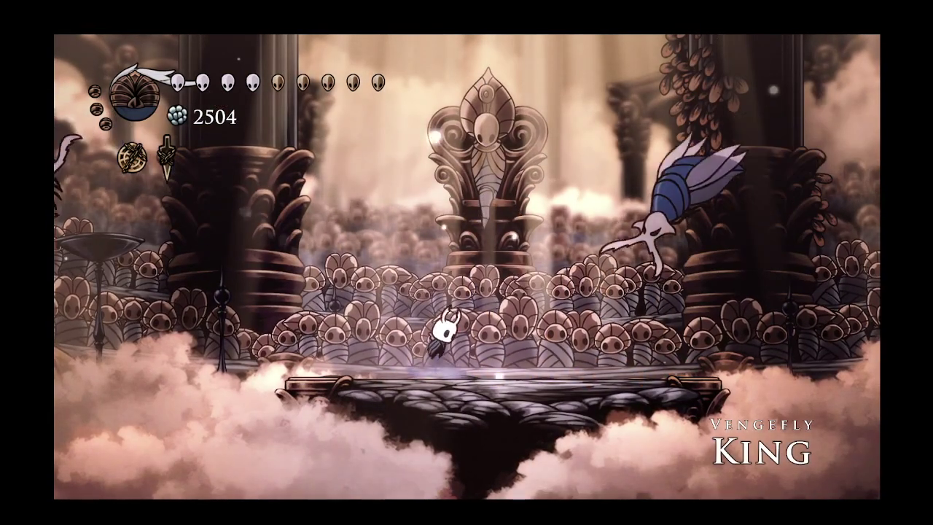
Step: Jump and strike at the Vengefly Kings, finishing one of them off
{"action": "key", "text": "z"}
{"action": "key", "text": "x"}
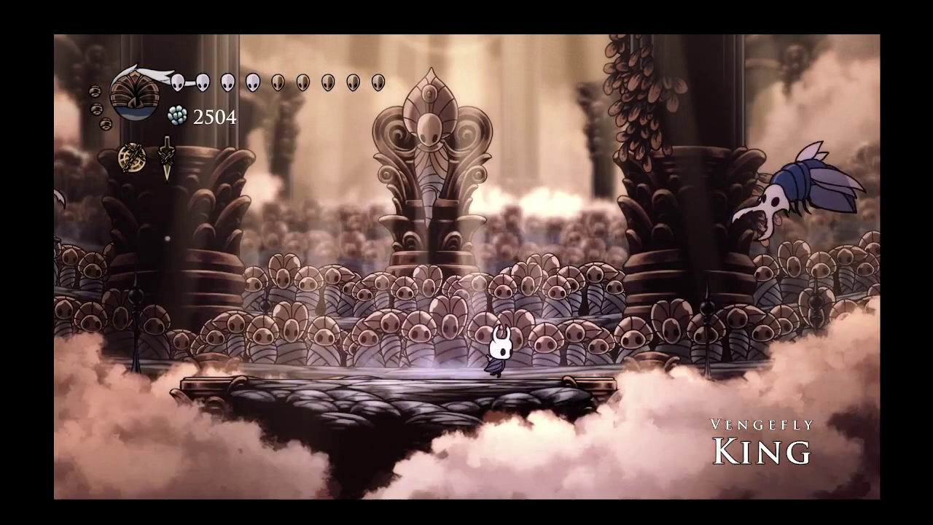
{"action": "key", "text": "z"}
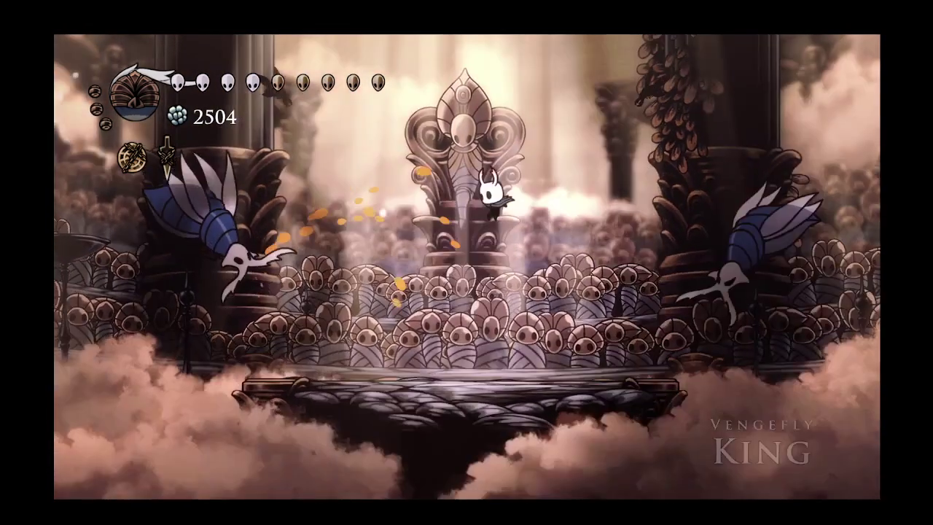
{"action": "key", "text": "Left"}
{"action": "key", "text": "x"}
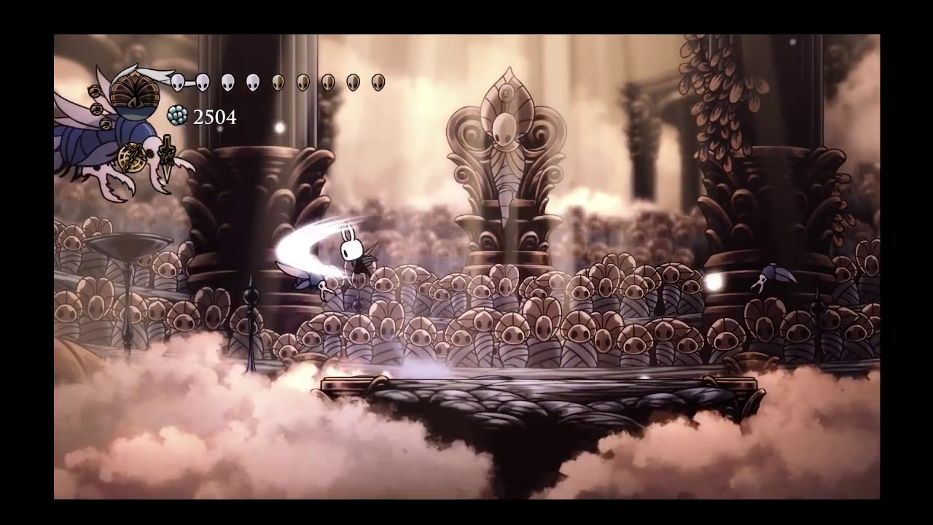
{"action": "key", "text": "x"}
{"action": "key", "text": "Right"}
{"action": "key", "text": "x"}
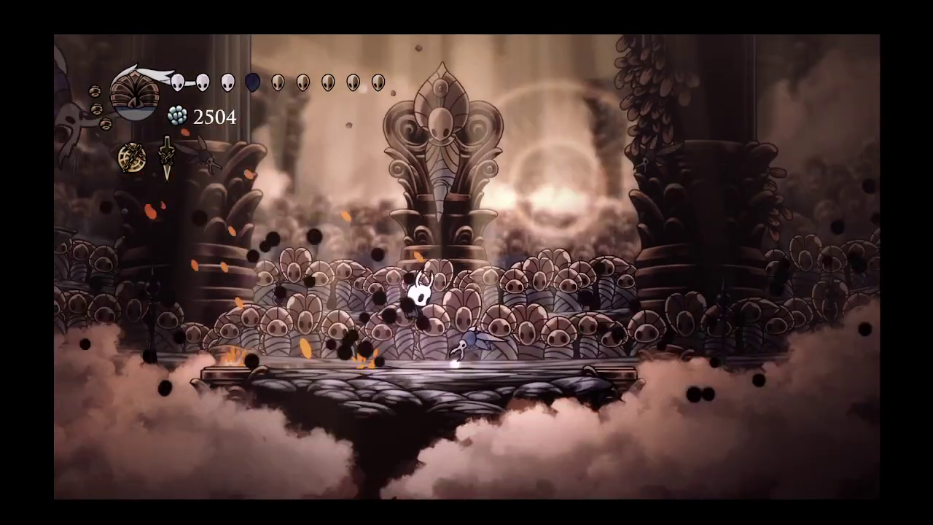
Step: Keep dodging and striking the remaining Vengefly King until the run ends
{"action": "key", "text": "Right"}
{"action": "key", "text": "x"}
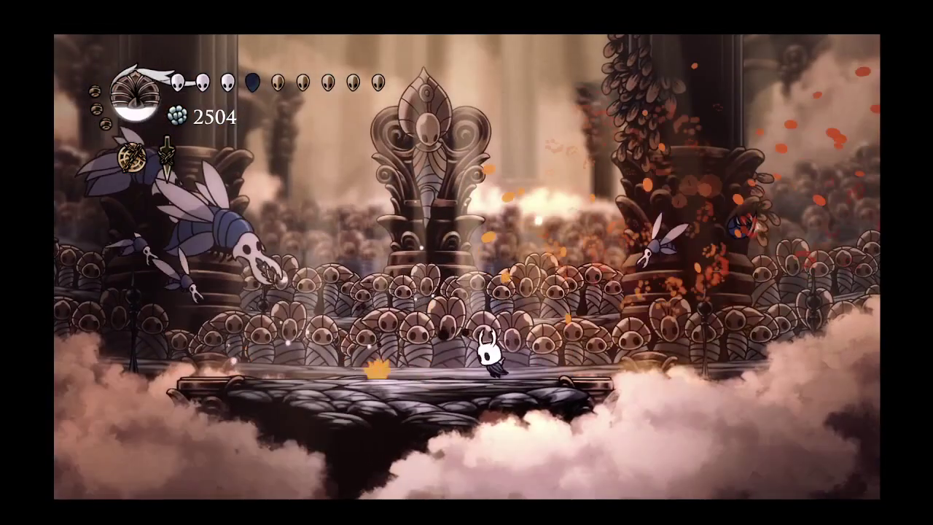
{"action": "key", "text": "x"}
{"action": "key", "text": "Left"}
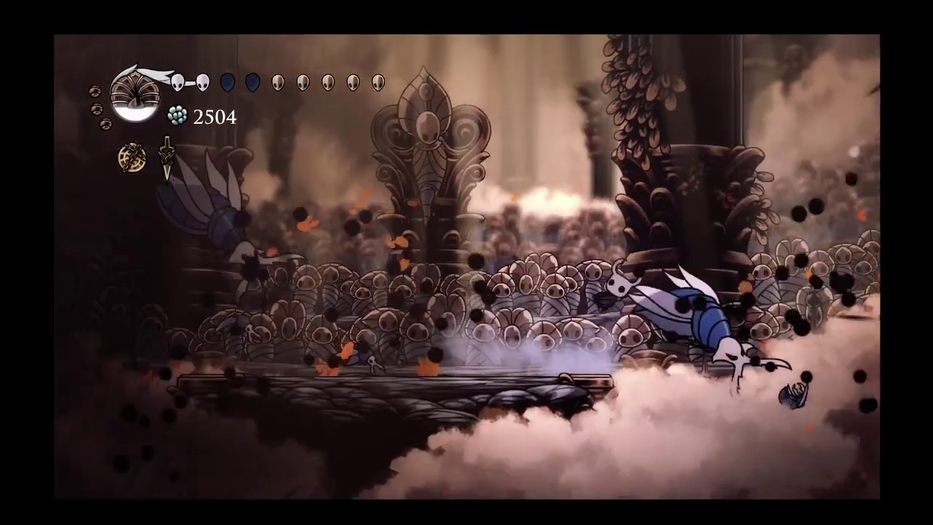
{"action": "key", "text": "z"}
{"action": "key", "text": "x"}
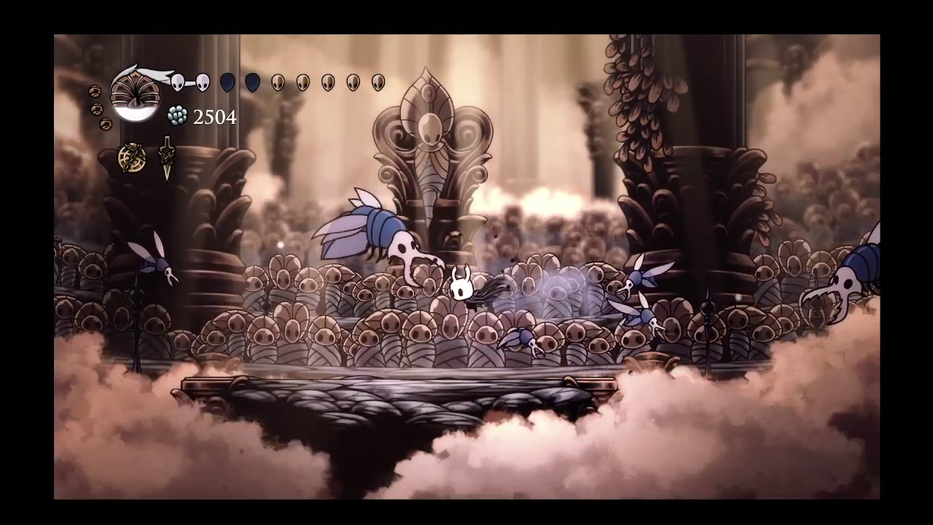
{"action": "key", "text": "x"}
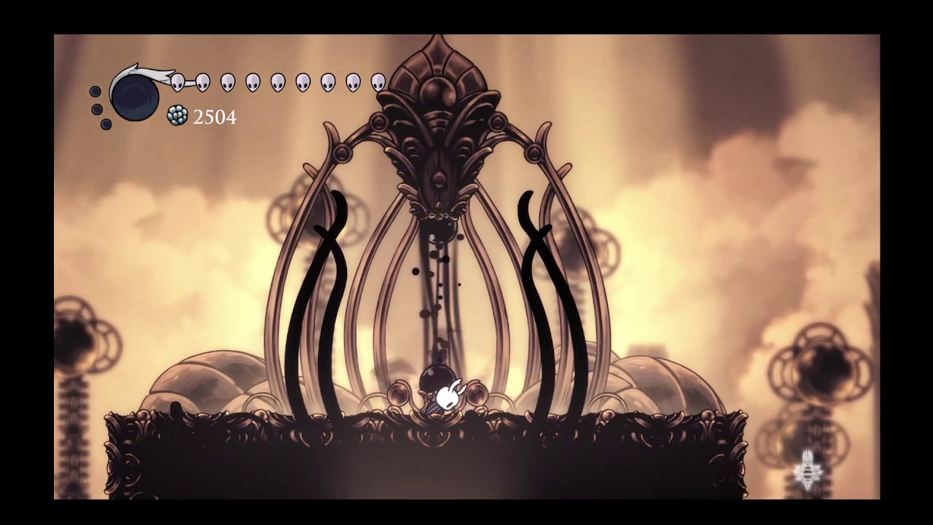
Step: Begin another bound Pantheon run from the shrine, then switch to OBS
{"action": "key", "text": "Up"}
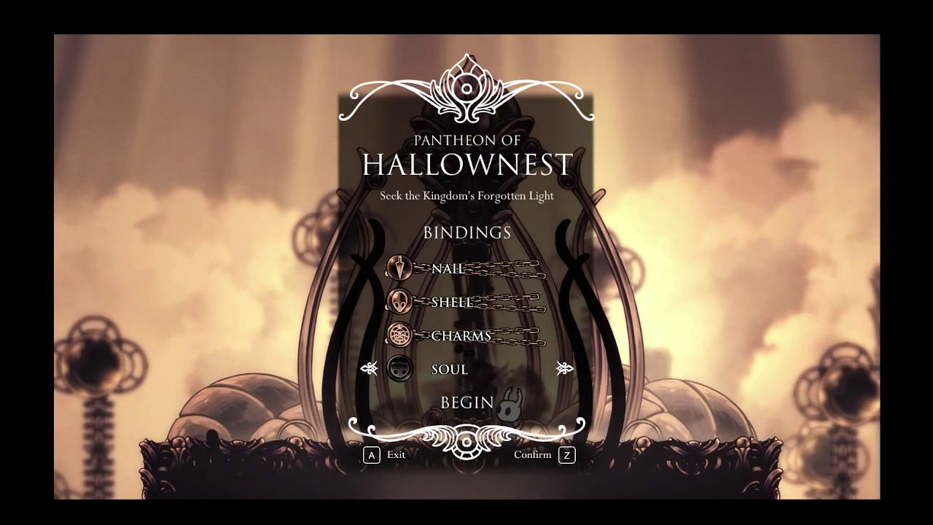
{"action": "key", "text": "z"}
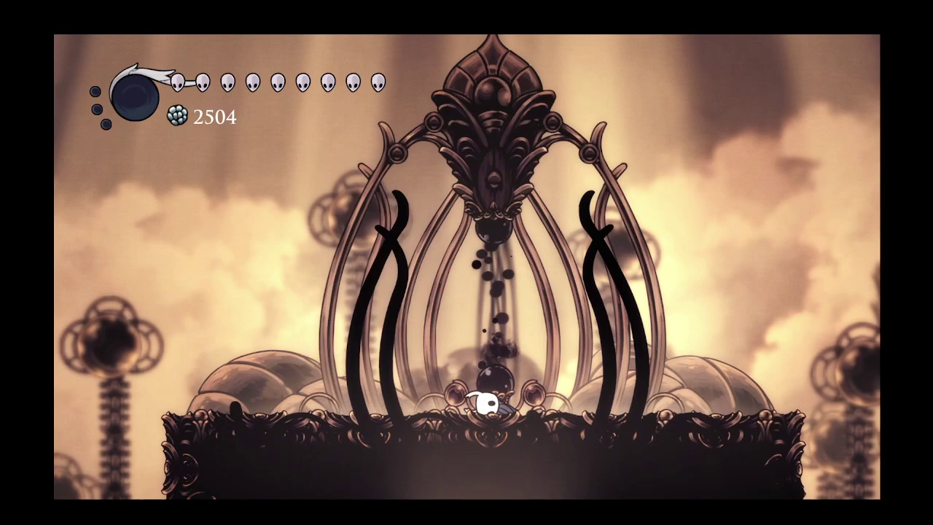
{"action": "key", "text": "alt+Tab"}
{"action": "key", "text": "alt+Tab"}
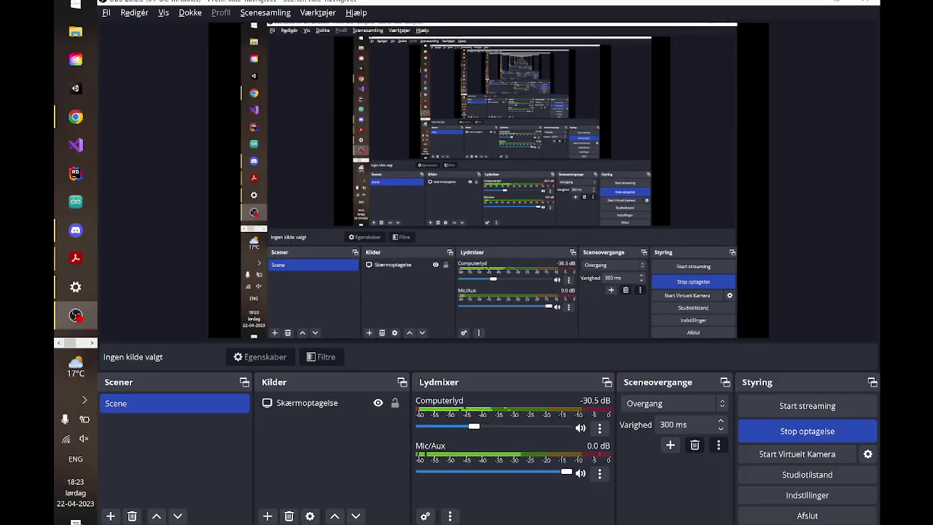